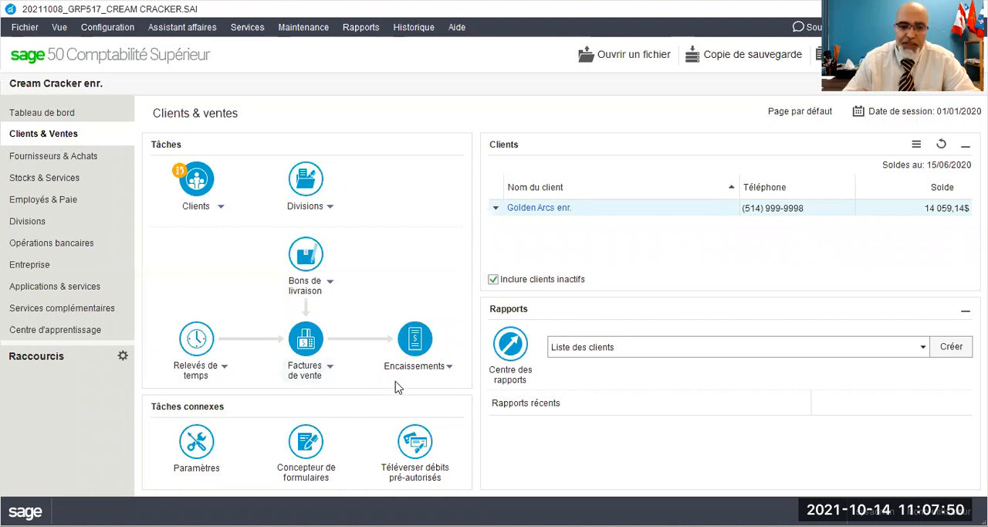
Step: Create a new customer receipt and set its payment method to Chèque
{"action": "left_click", "coordinate": [449, 372]}
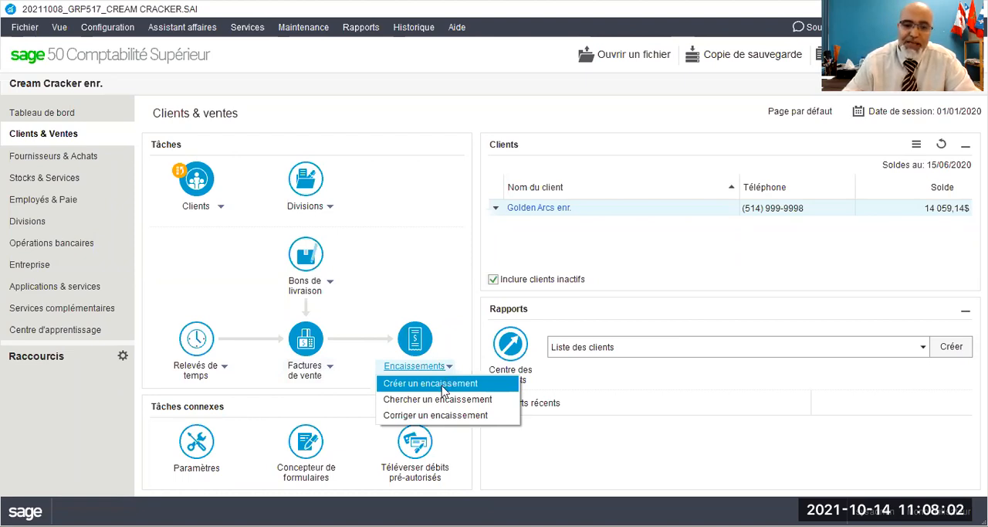
{"action": "left_click", "coordinate": [432, 382]}
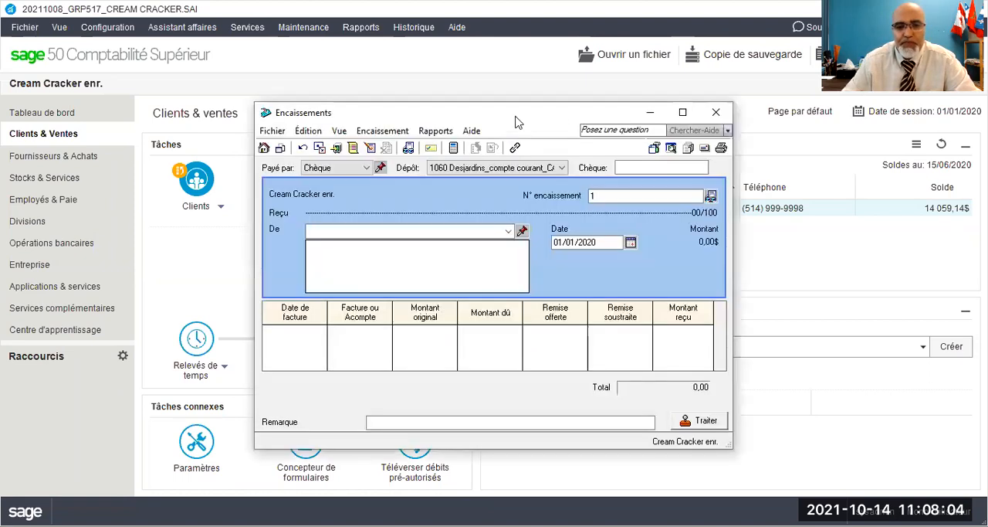
{"action": "left_click_drag", "start_coordinate": [507, 118], "coordinate": [413, 69]}
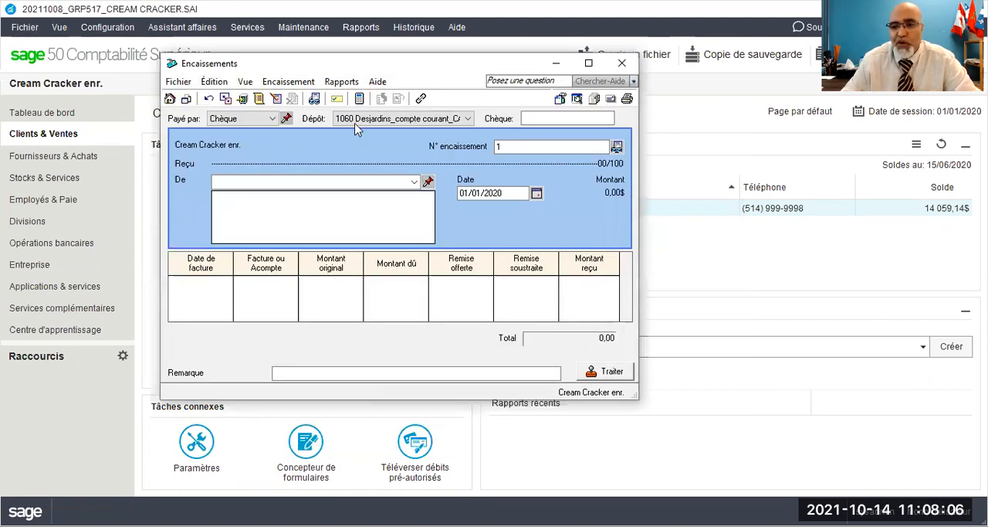
{"action": "left_click", "coordinate": [268, 122]}
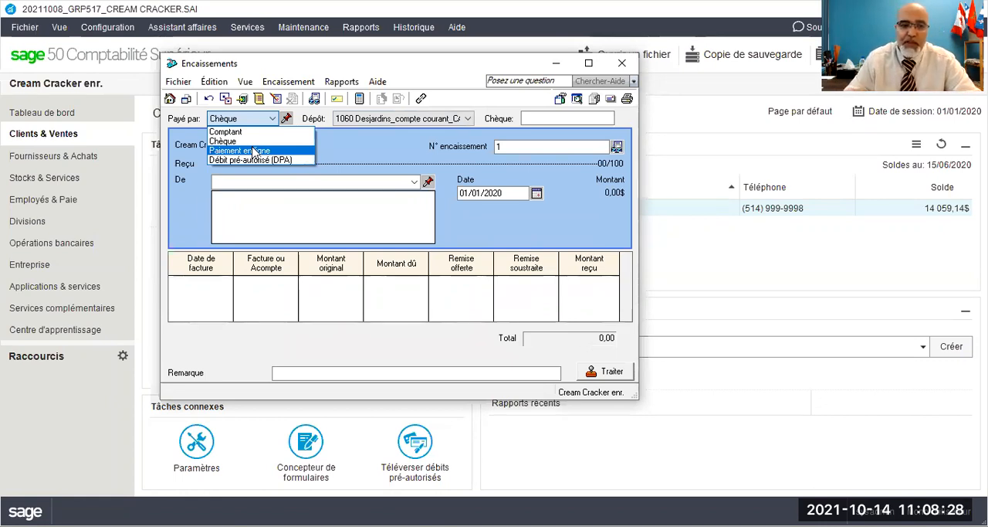
{"action": "left_click", "coordinate": [240, 143]}
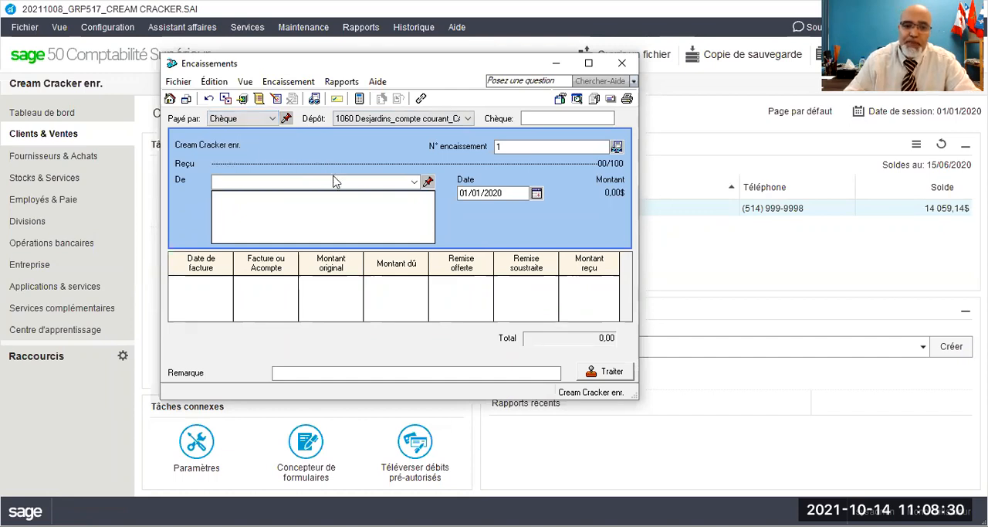
Step: Choose Golden Arcs enr. as the paying customer and Desjardins_compte courant_CAD as the deposit account
{"action": "left_click", "coordinate": [416, 183]}
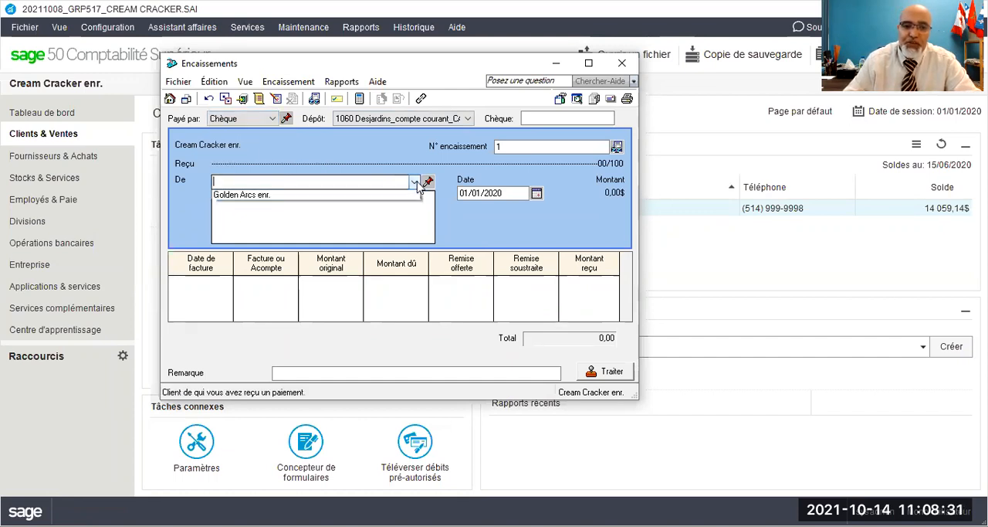
{"action": "left_click", "coordinate": [255, 195]}
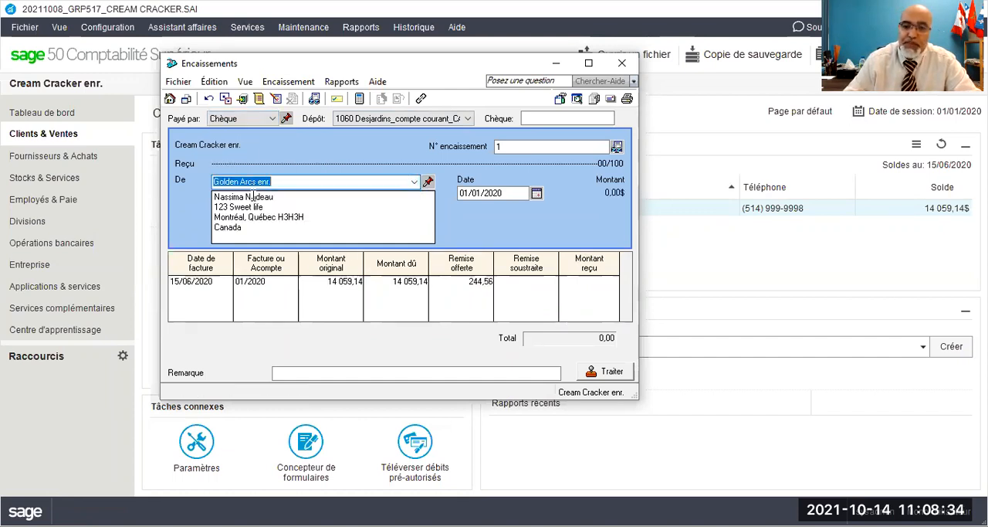
{"action": "left_click", "coordinate": [345, 119]}
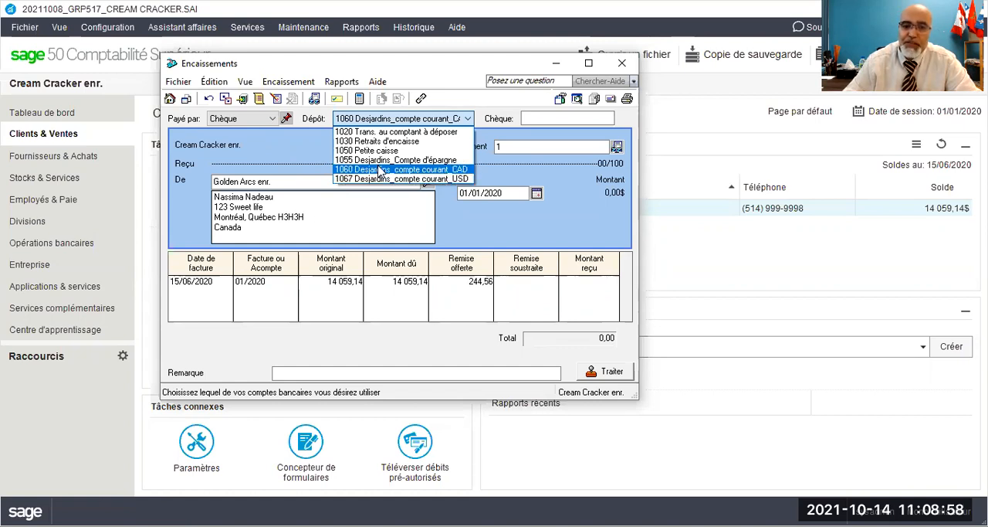
{"action": "left_click", "coordinate": [380, 169]}
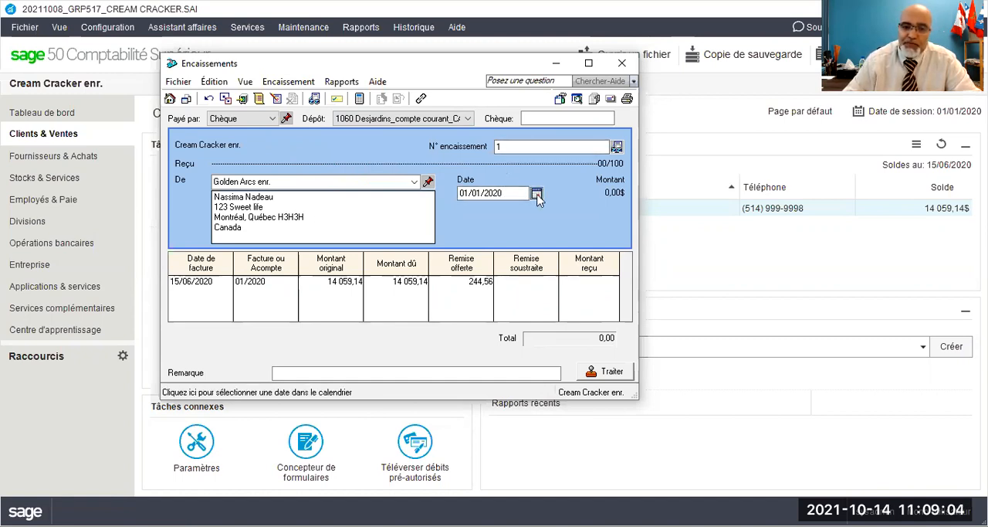
Step: Try 29/06/2020 and 16/06/2020 as receipt dates to compare the discount offered on the invoice
{"action": "left_click", "coordinate": [537, 194]}
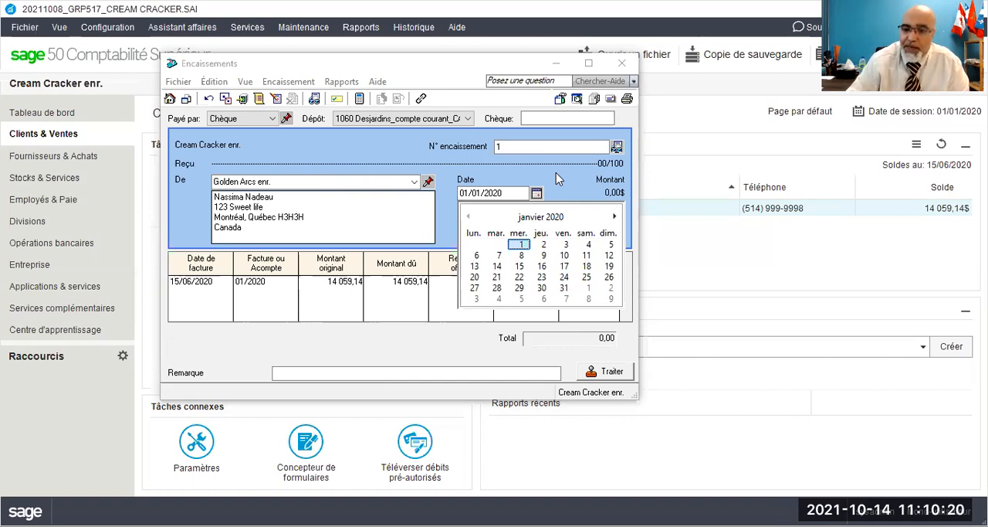
{"action": "left_click", "coordinate": [521, 245]}
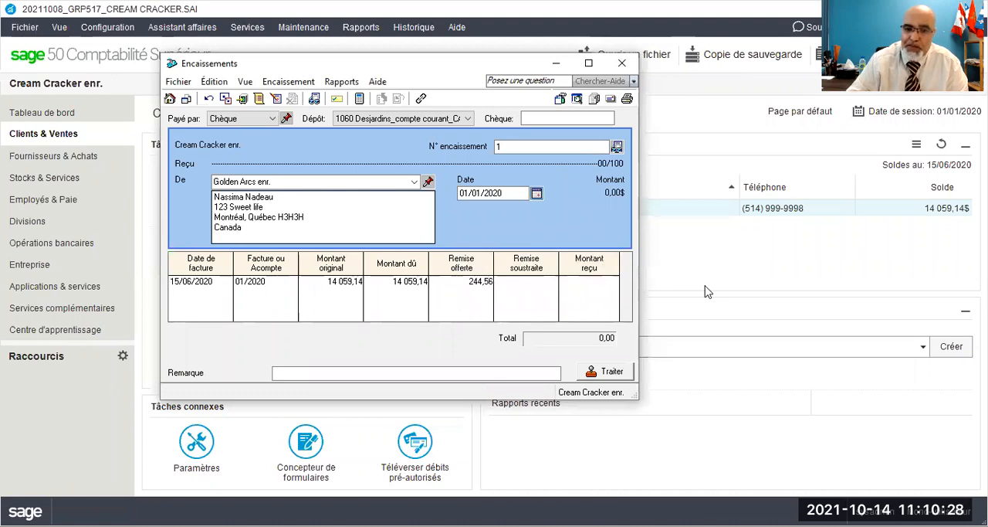
{"action": "left_click", "coordinate": [537, 193]}
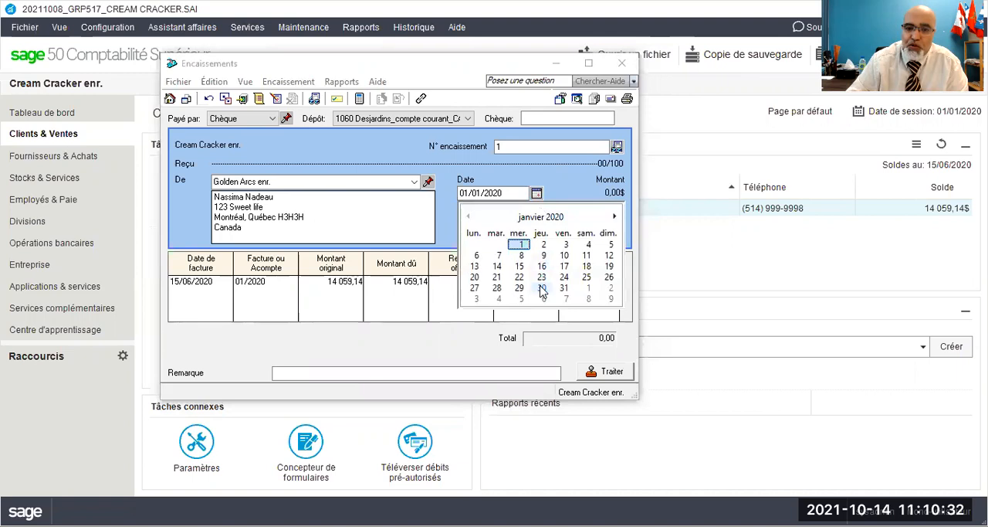
{"action": "left_click", "coordinate": [533, 218]}
{"action": "left_click", "coordinate": [522, 265]}
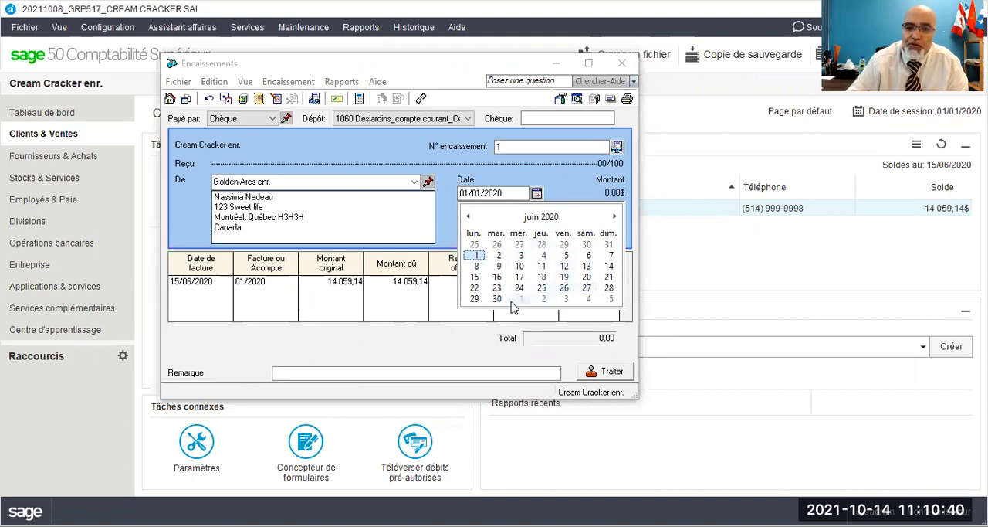
{"action": "left_click", "coordinate": [475, 298]}
{"action": "left_click", "coordinate": [474, 299]}
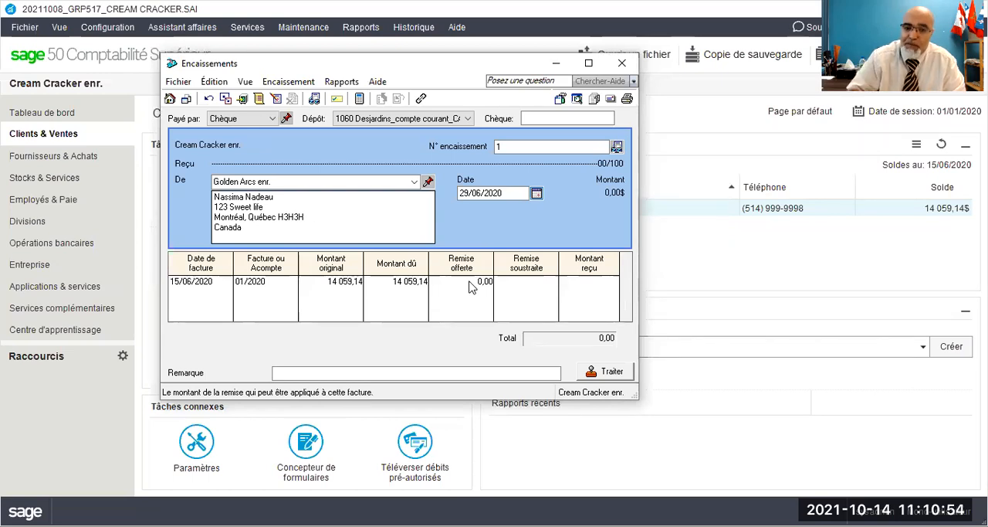
{"action": "left_click", "coordinate": [536, 194]}
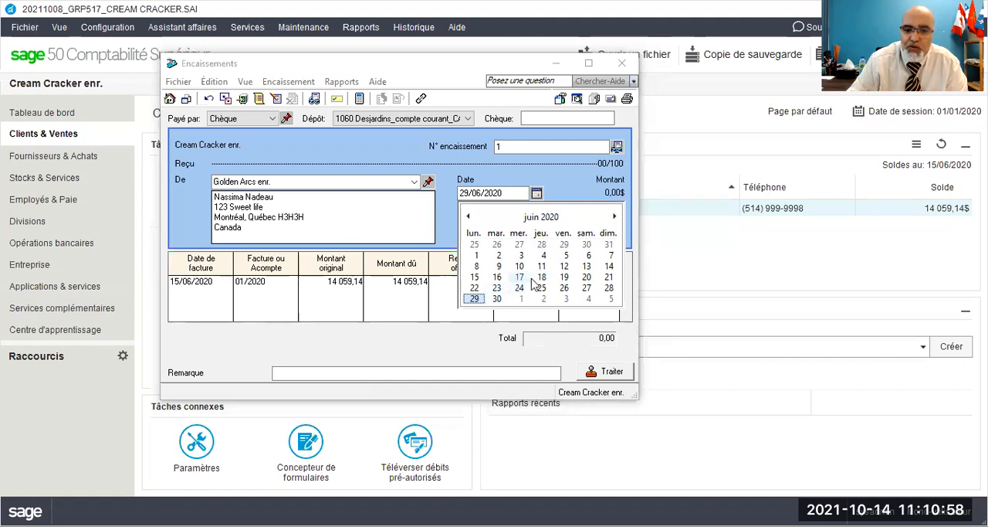
{"action": "left_click", "coordinate": [497, 280]}
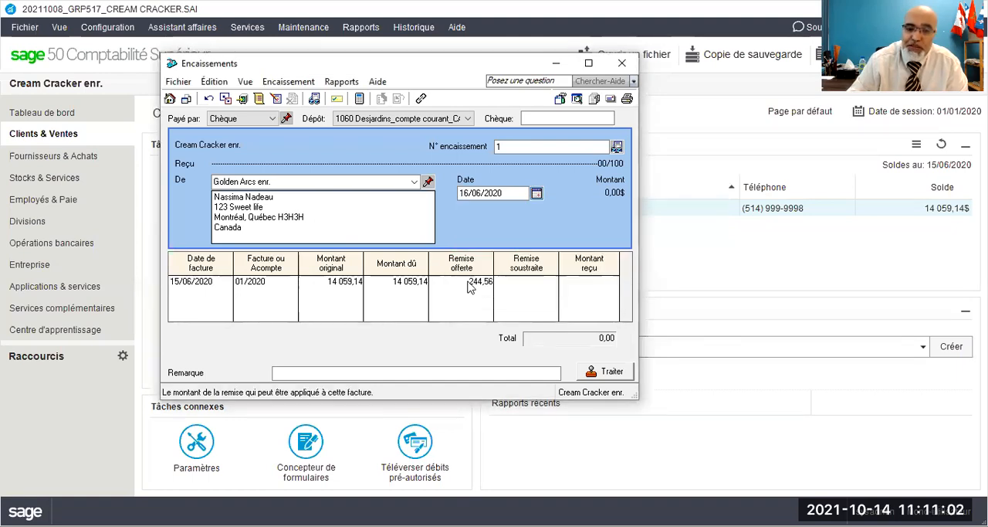
Step: Set the receipt date to 18/06/2020, try 27/06/2020 for comparison, and return it to 18/06/2020
{"action": "left_click", "coordinate": [537, 193]}
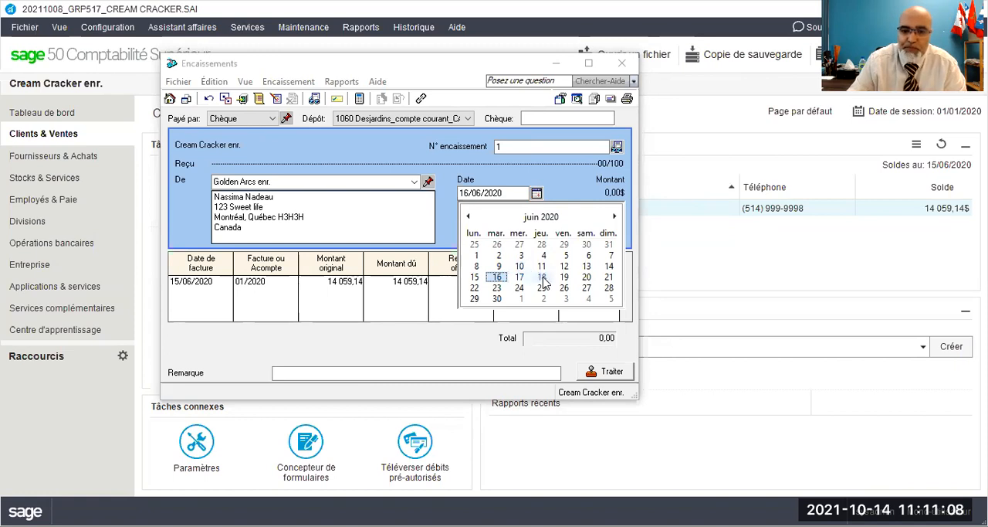
{"action": "left_click", "coordinate": [541, 276]}
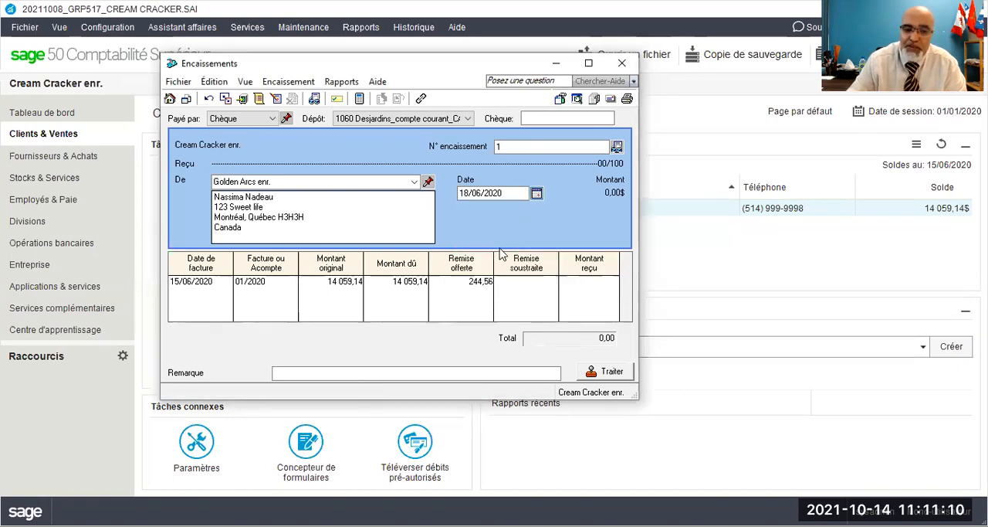
{"action": "left_click", "coordinate": [537, 193]}
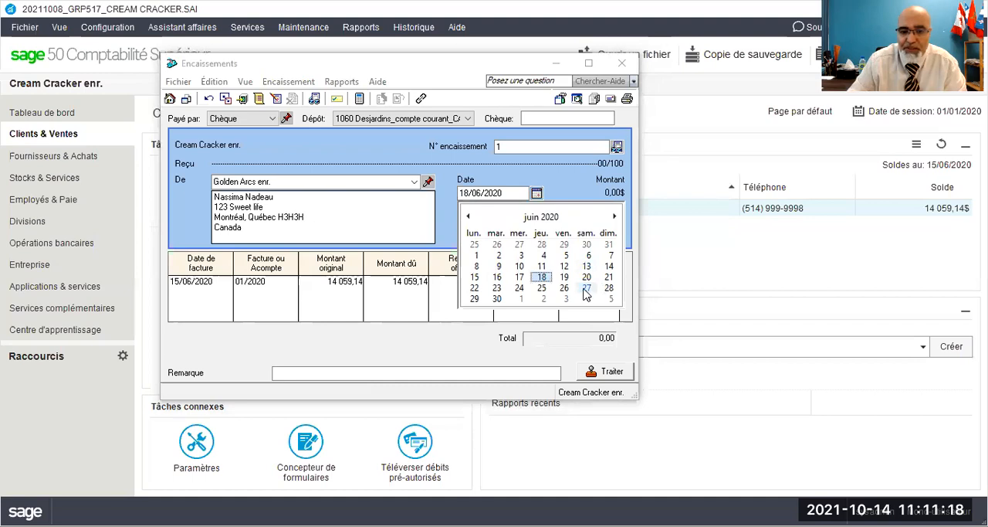
{"action": "left_click", "coordinate": [586, 288]}
{"action": "left_click", "coordinate": [536, 193]}
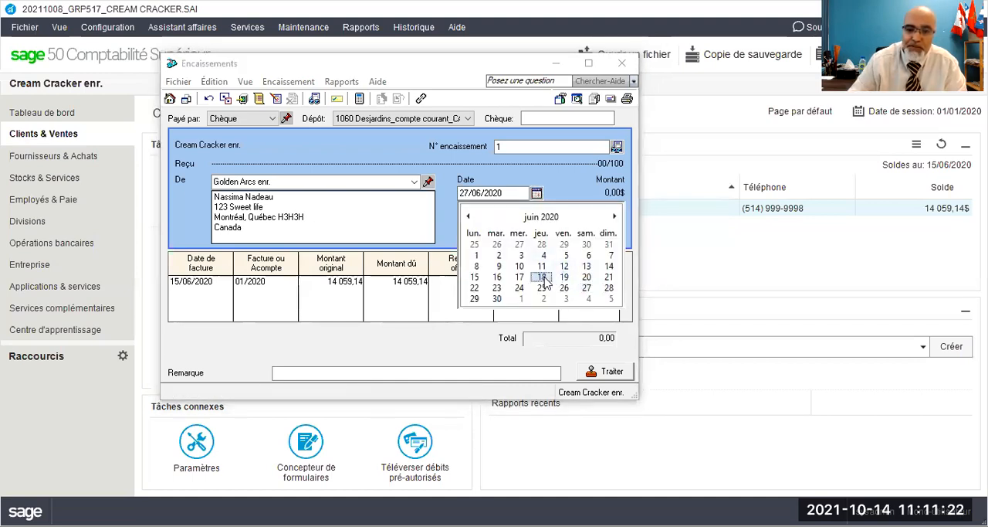
{"action": "left_click", "coordinate": [541, 276]}
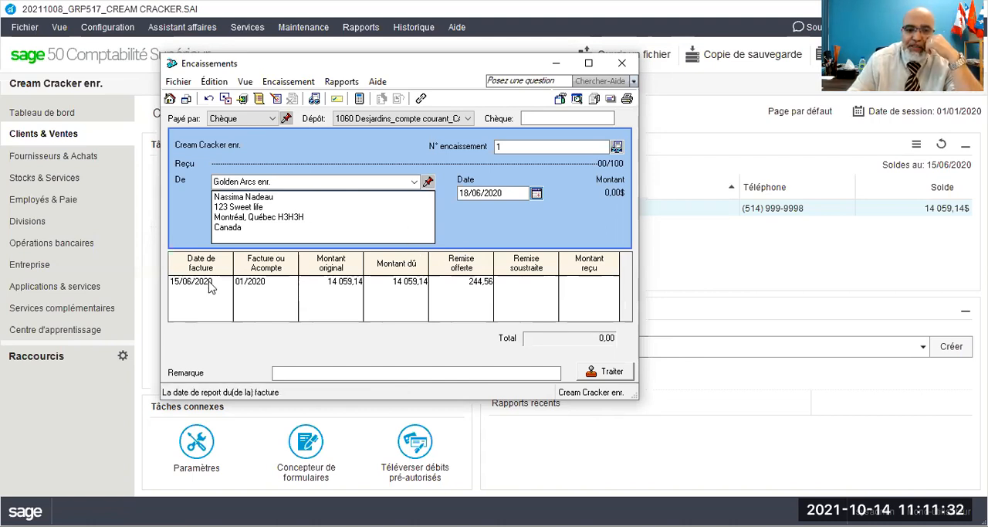
Step: Try filling in the amount received and the discount taken on invoice 01/2020, and clear both values
{"action": "left_click", "coordinate": [591, 283]}
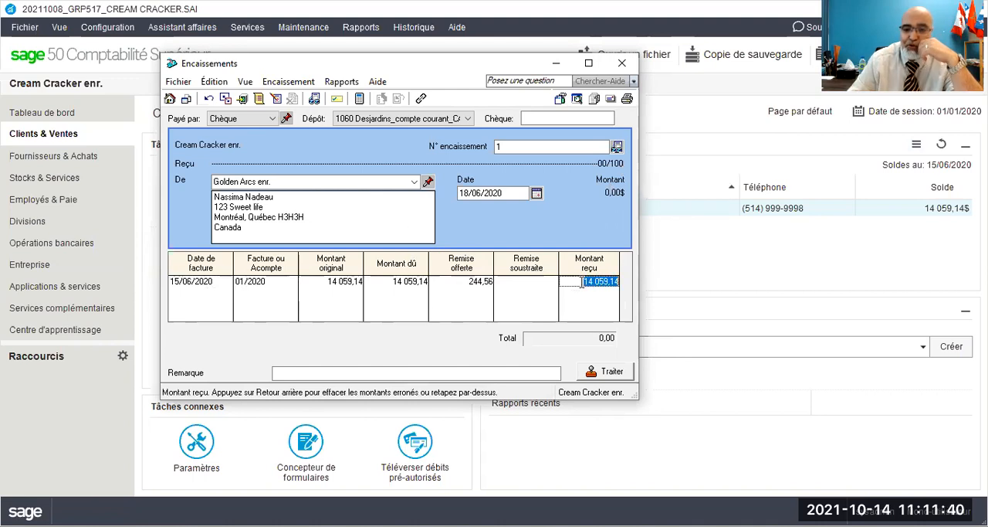
{"action": "key", "text": "BackSpace"}
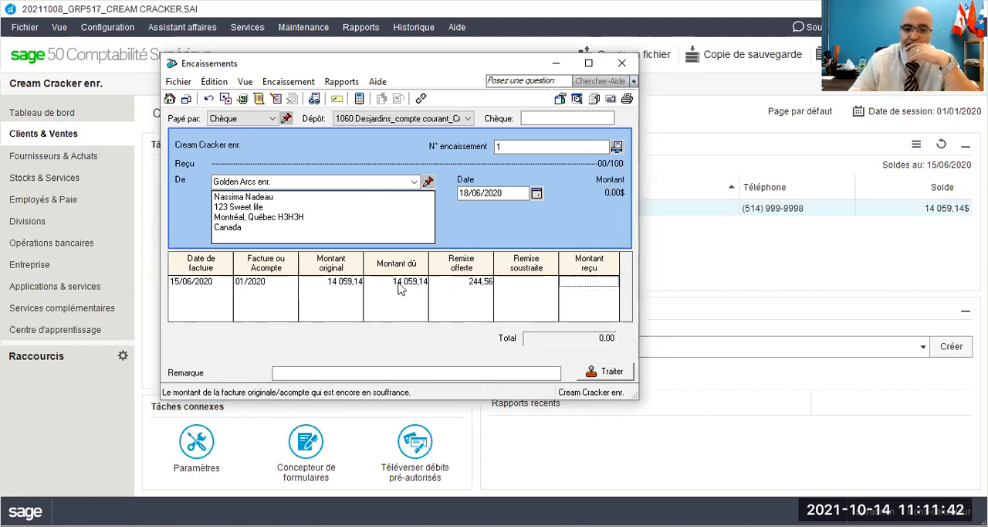
{"action": "key", "text": "shift+Tab"}
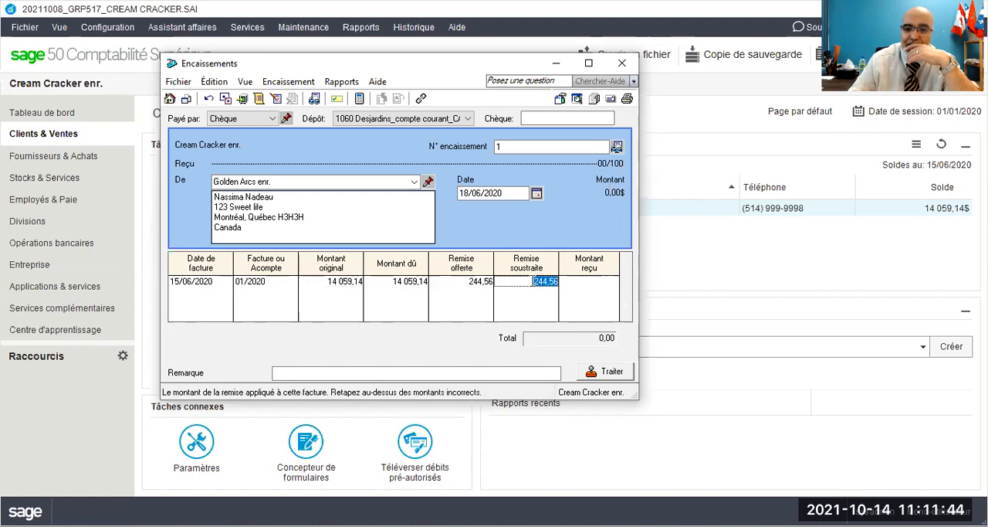
{"action": "left_click", "coordinate": [588, 282]}
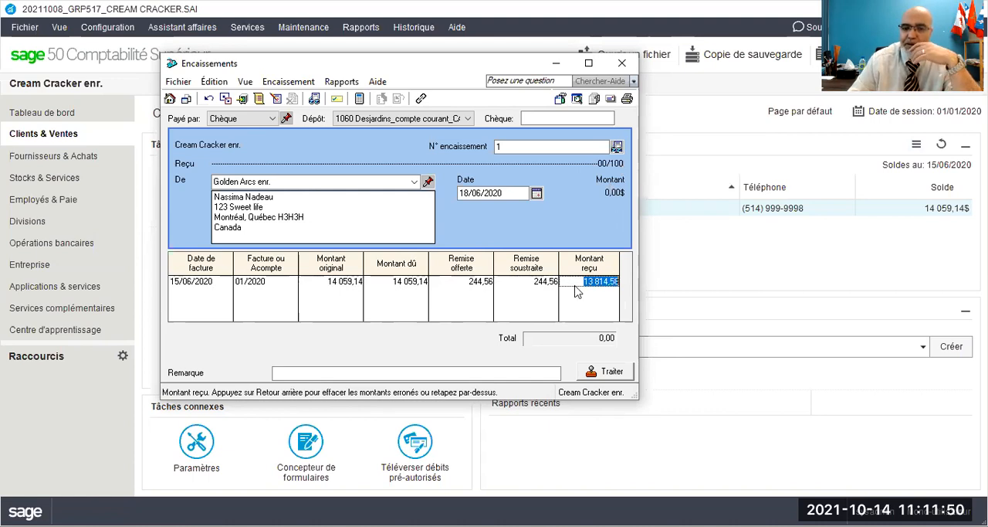
{"action": "key", "text": "BackSpace"}
{"action": "left_click", "coordinate": [547, 284]}
{"action": "key", "text": "BackSpace"}
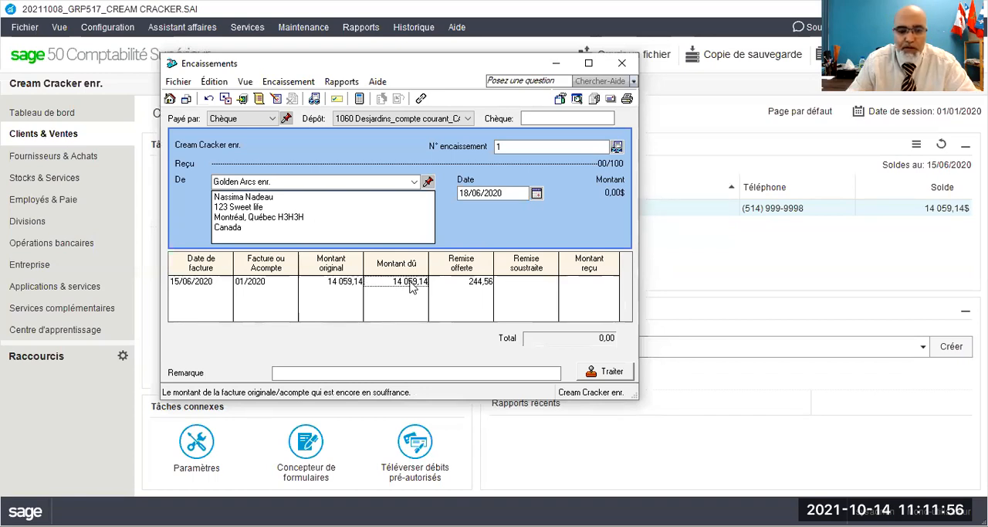
Step: Apply the 244,56 discount and the 13 814,58 amount received to invoice 01/2020
{"action": "key", "text": "Tab"}
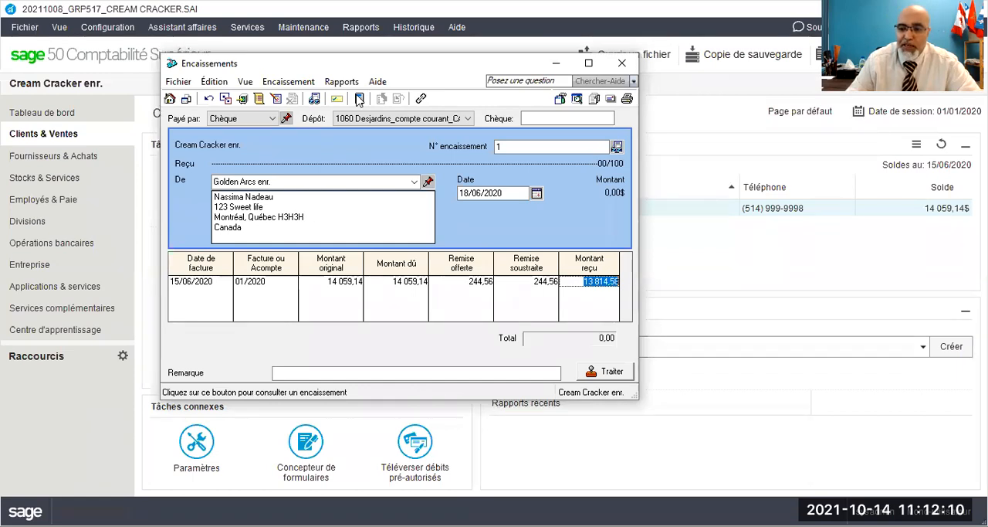
{"action": "key", "text": "Tab"}
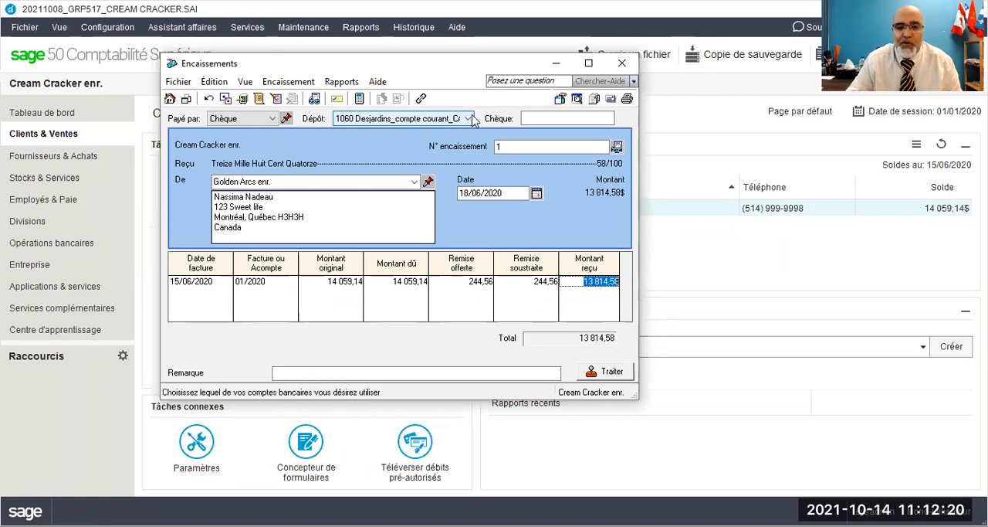
Step: Enter 123ABC99 as the customer's cheque number
{"action": "left_click", "coordinate": [539, 118]}
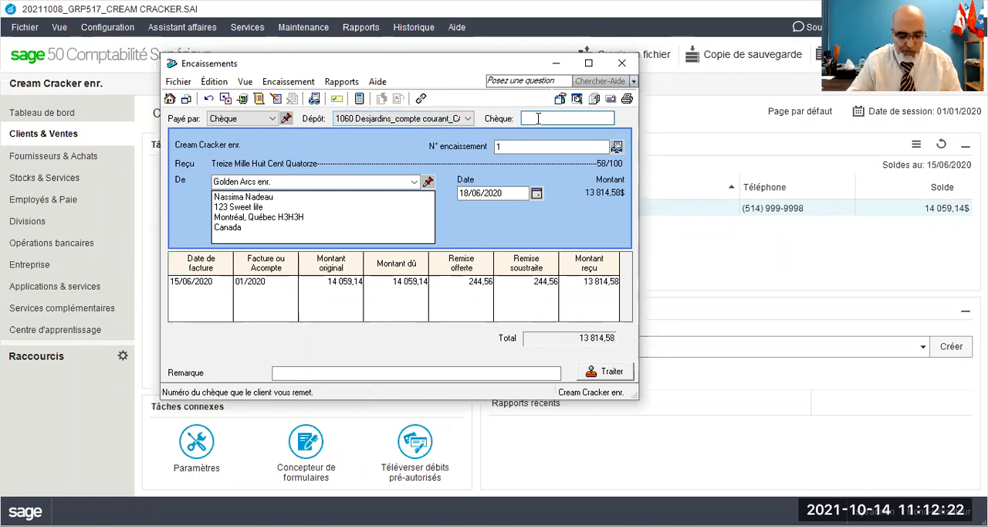
{"action": "type", "text": "123ABC99"}
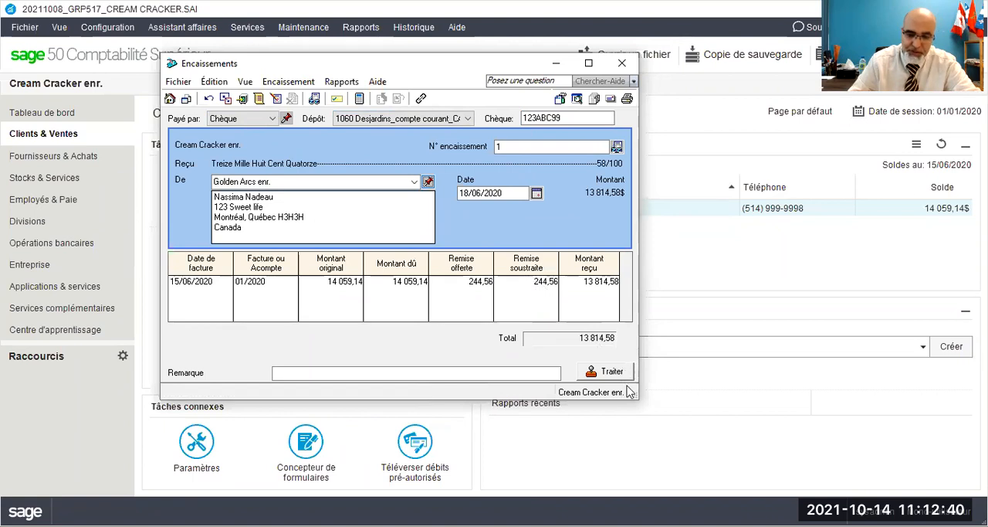
Step: Display the receipt's transaction details to review its journal entry, and close the report
{"action": "left_click", "coordinate": [342, 82]}
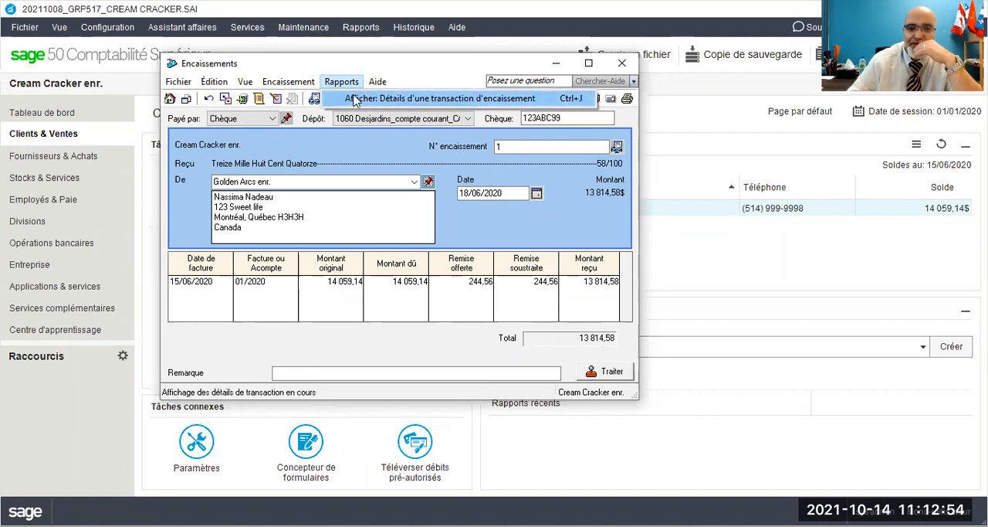
{"action": "left_click", "coordinate": [355, 99]}
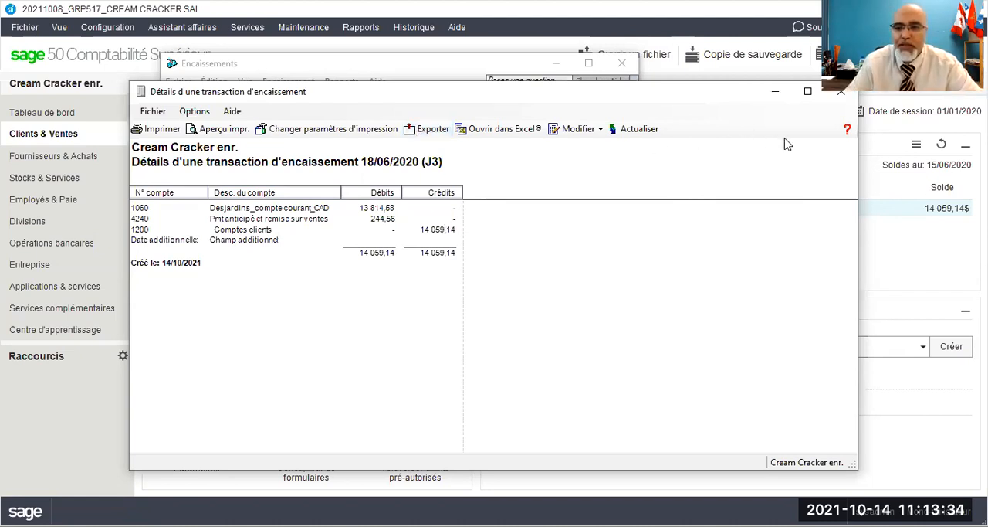
{"action": "left_click_drag", "start_coordinate": [736, 93], "coordinate": [669, 90]}
{"action": "left_click", "coordinate": [770, 88]}
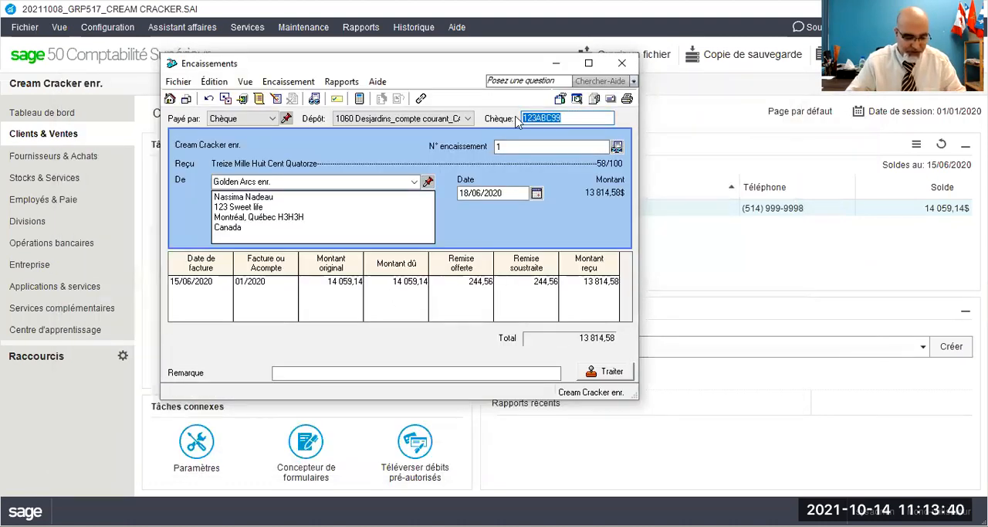
Step: Replace the cheque number with 99
{"action": "type", "text": "99"}
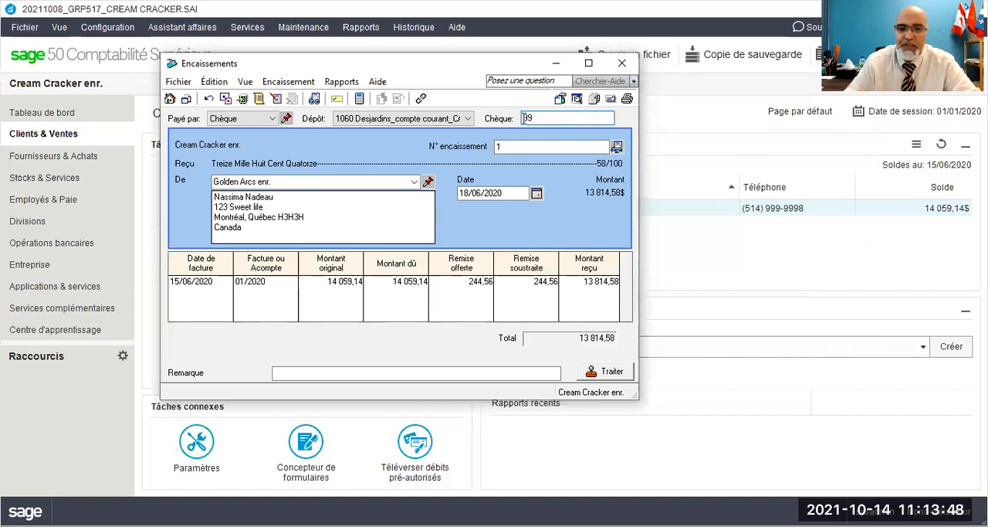
{"action": "key", "text": "Tab"}
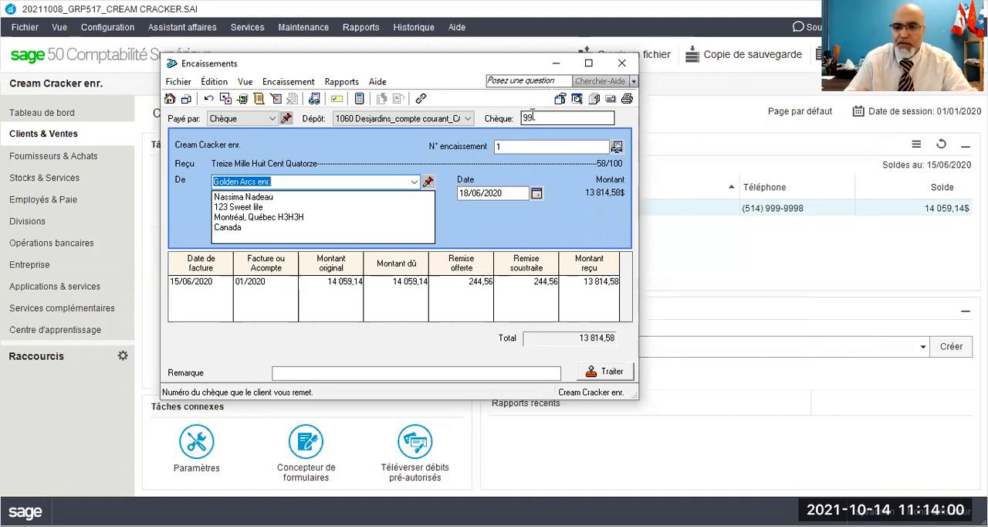
Step: Review the journal entry again in the receipt's transaction details, and close the report
{"action": "left_click", "coordinate": [346, 82]}
{"action": "left_click", "coordinate": [365, 100]}
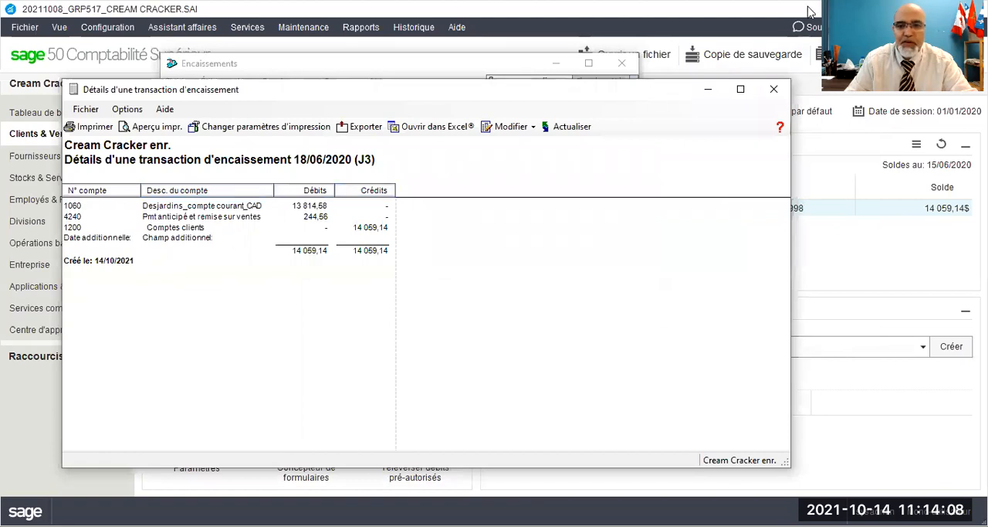
{"action": "left_click", "coordinate": [773, 89]}
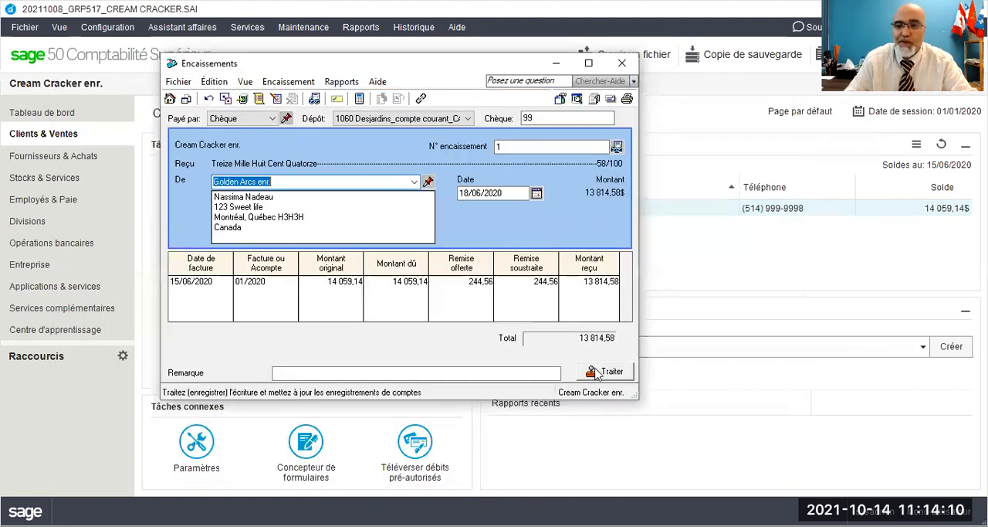
Step: Process Golden Arcs enr.'s receipt, accepting the 18/06/2020 date past the session date, and return to the Clients & Ventes page
{"action": "left_click", "coordinate": [602, 372]}
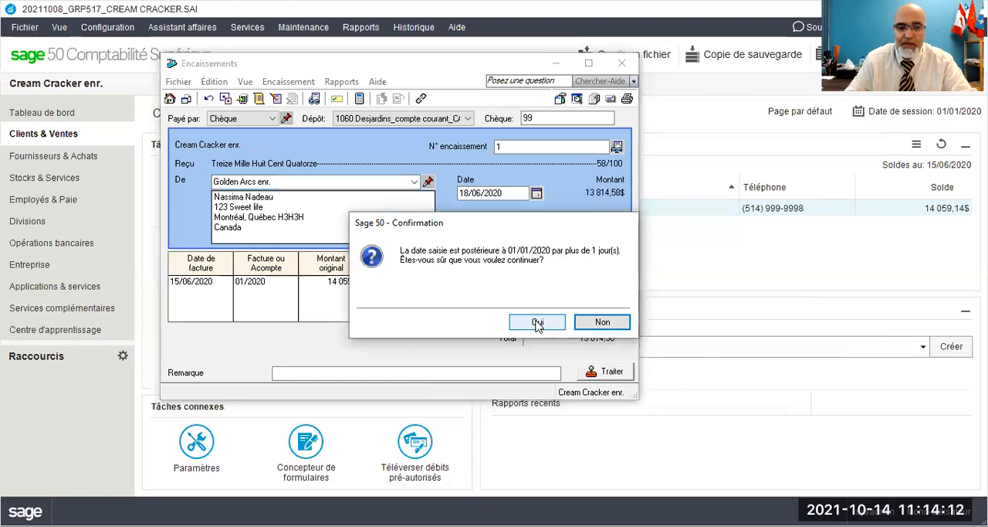
{"action": "left_click", "coordinate": [602, 322]}
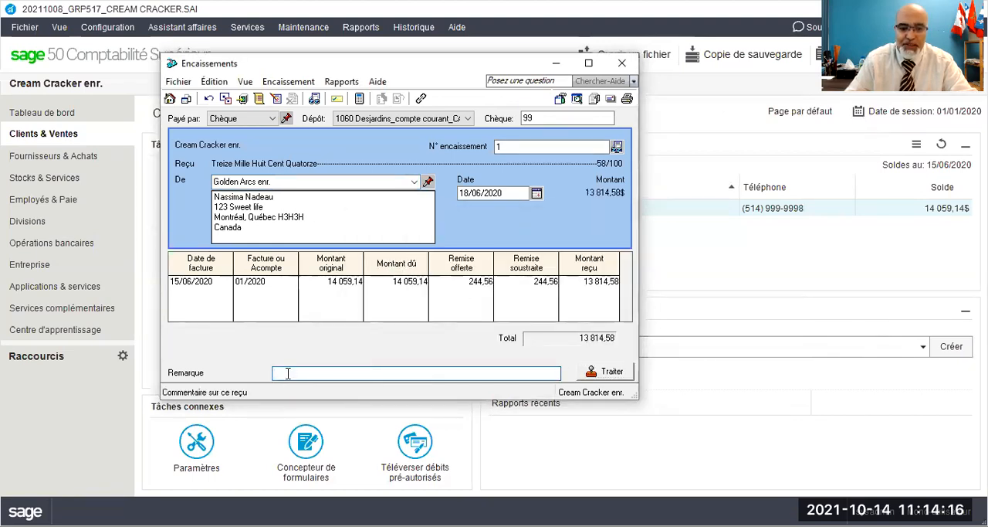
{"action": "left_click", "coordinate": [603, 373]}
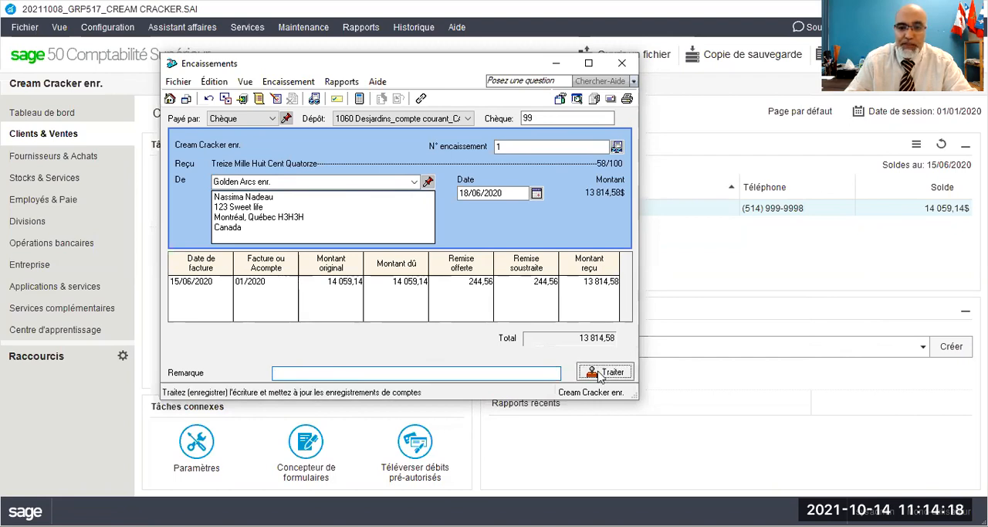
{"action": "left_click", "coordinate": [537, 321]}
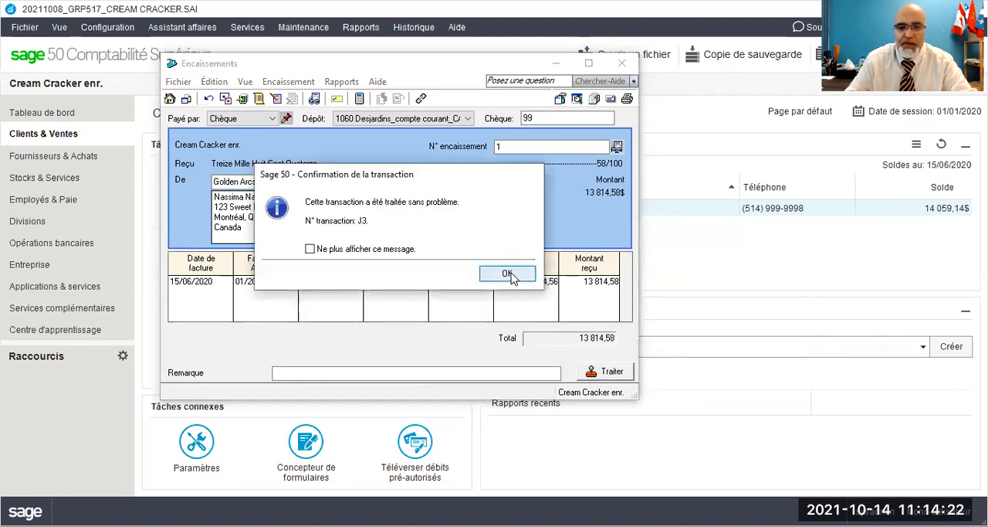
{"action": "left_click", "coordinate": [507, 274]}
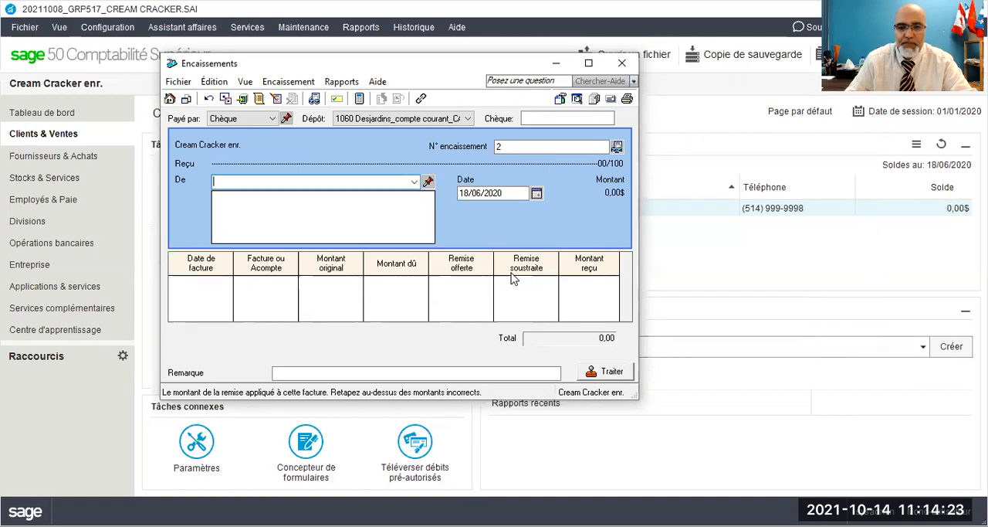
{"action": "left_click", "coordinate": [718, 423]}
{"action": "left_click", "coordinate": [747, 107]}
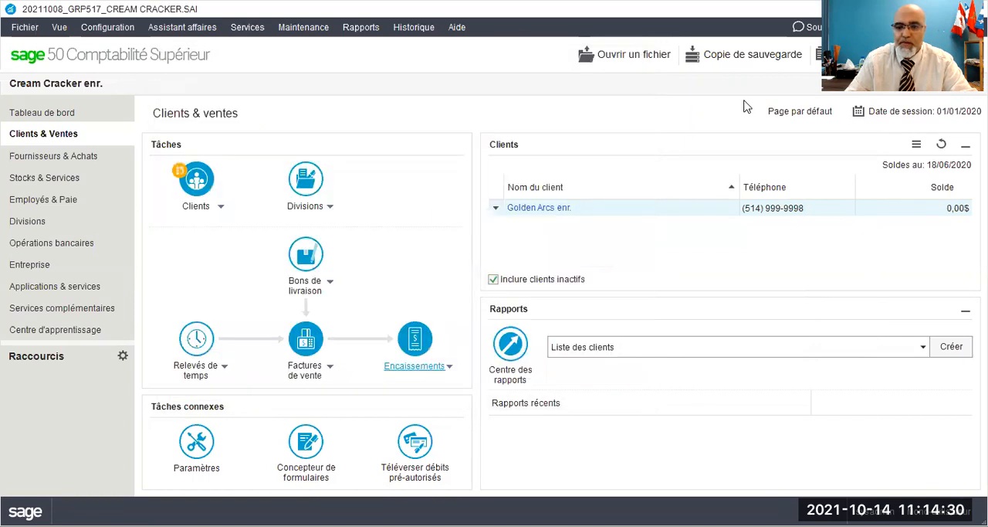